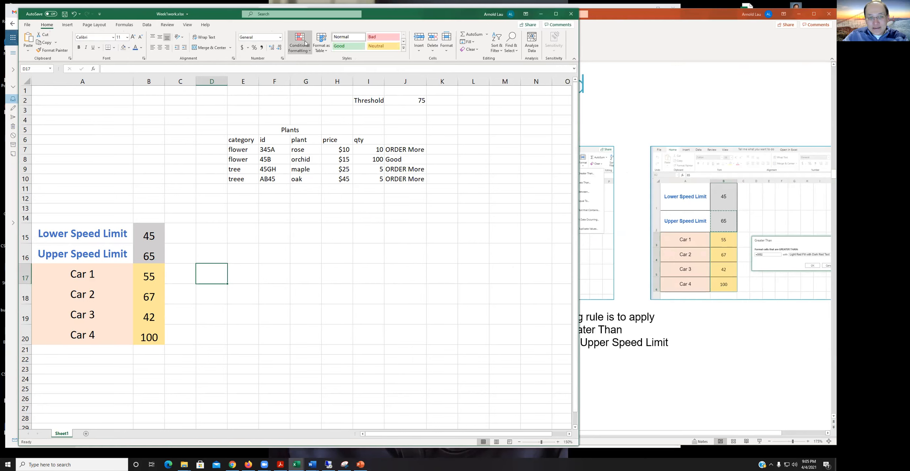
Step: Check the conditional formatting instructions on the PowerPoint Speed practice slide, and select the car speeds B17:B20 in Excel
{"action": "left_click", "coordinate": [614, 21]}
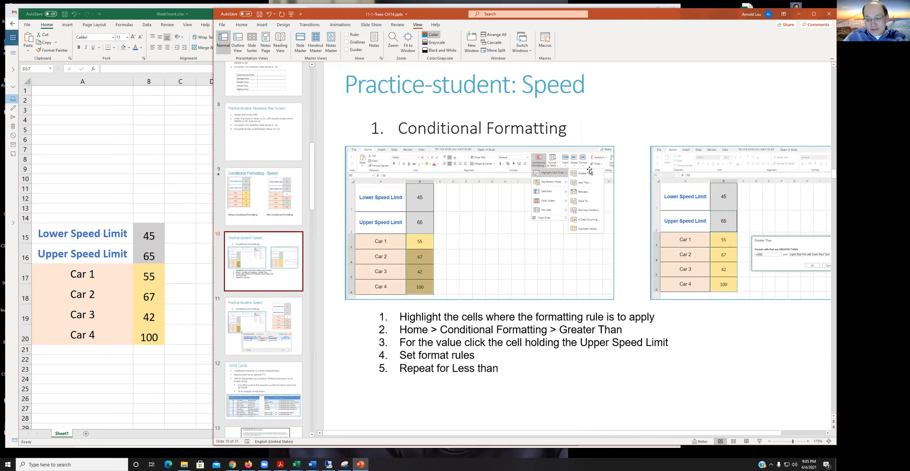
{"action": "left_click", "coordinate": [124, 166]}
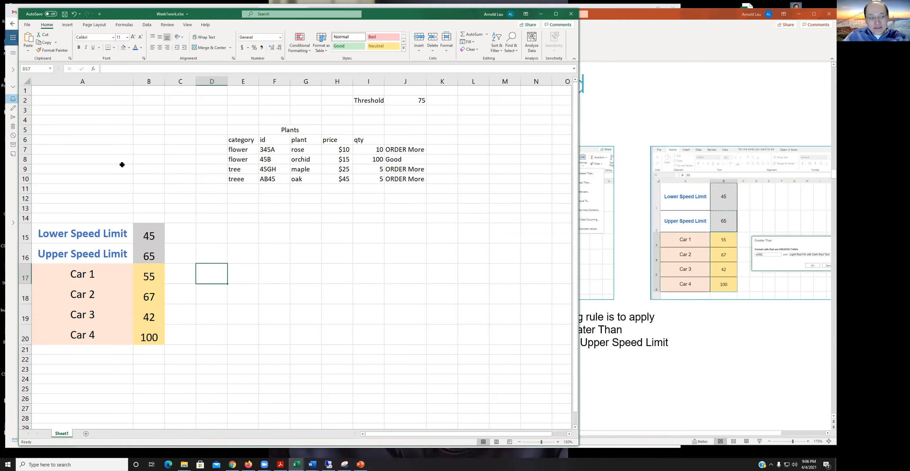
{"action": "left_click_drag", "start_coordinate": [152, 275], "coordinate": [154, 337]}
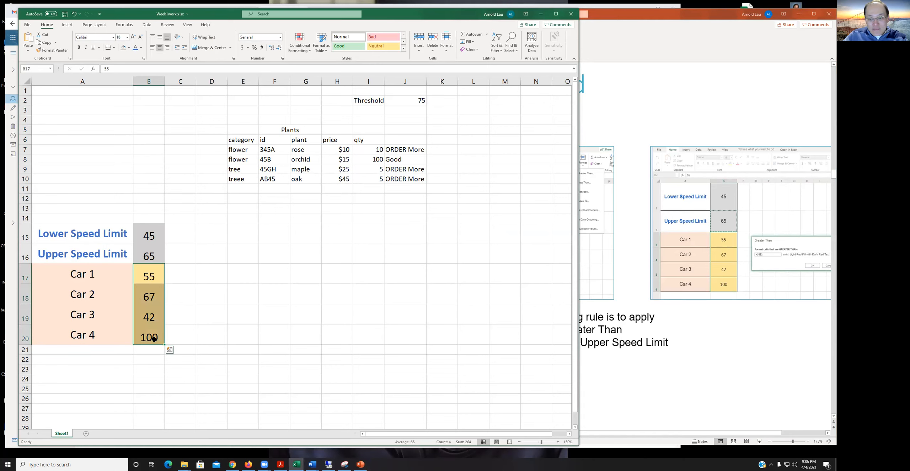
{"action": "left_click", "coordinate": [612, 16]}
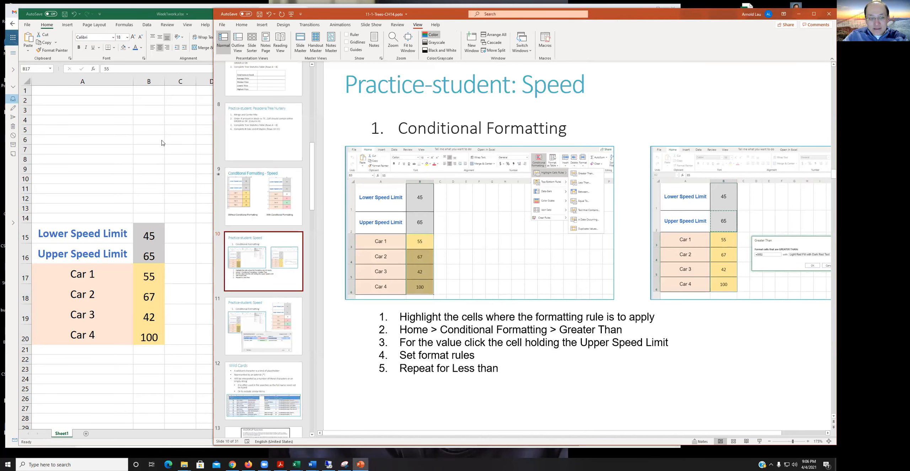
{"action": "left_click", "coordinate": [135, 126]}
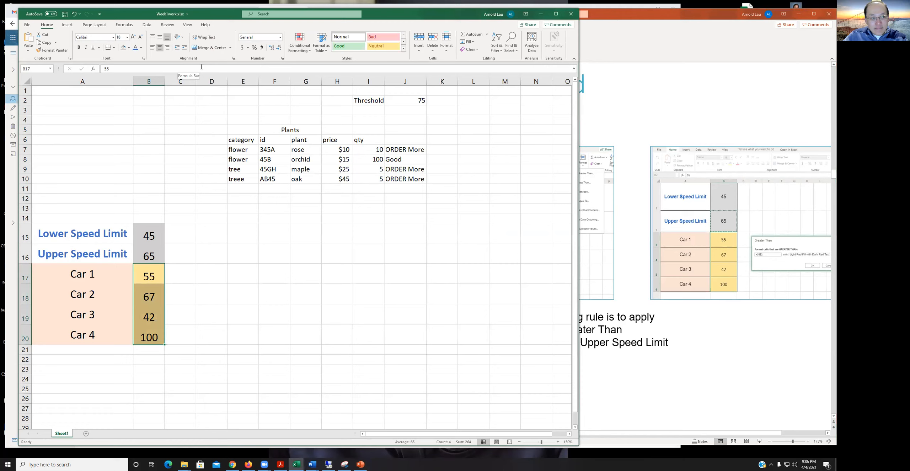
Step: Highlight the selected car speeds greater than the upper speed limit in $B$16 using Light Red Fill with Dark Red Text
{"action": "left_click", "coordinate": [307, 51]}
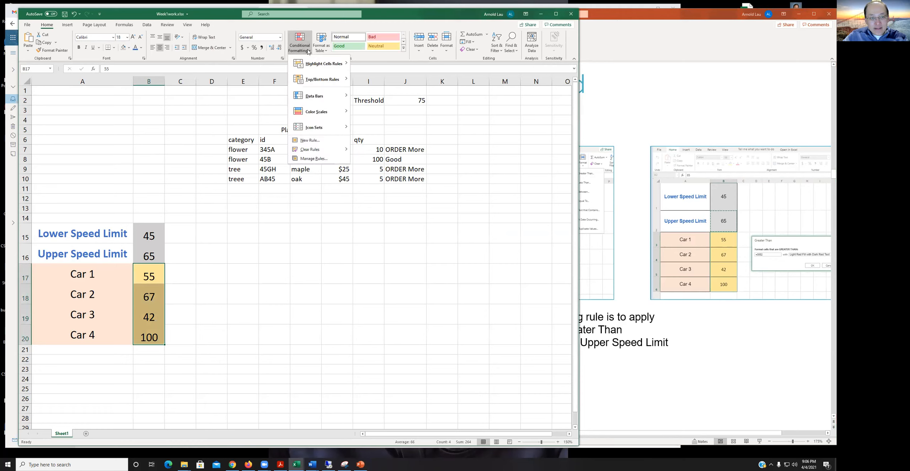
{"action": "mouse_move", "coordinate": [314, 65]}
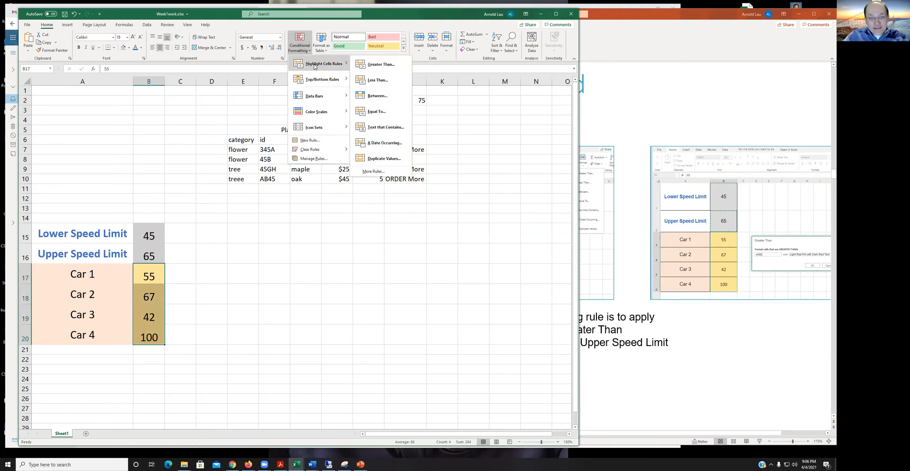
{"action": "left_click", "coordinate": [378, 65]}
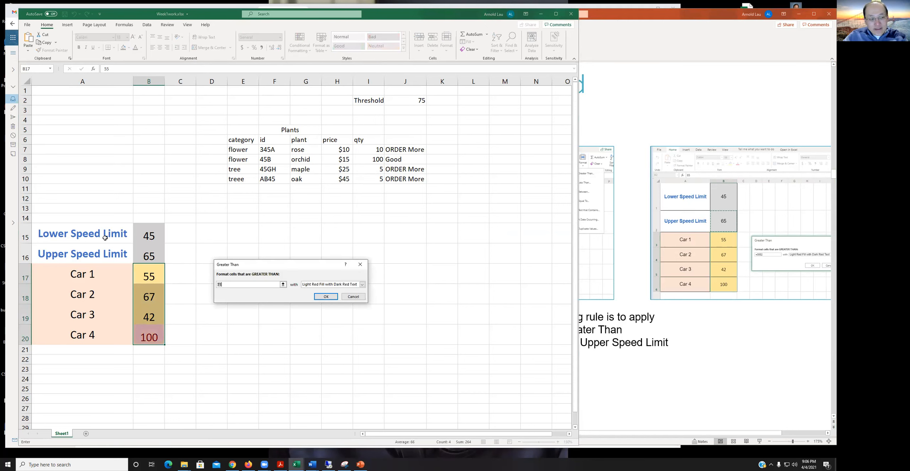
{"action": "left_click", "coordinate": [149, 255]}
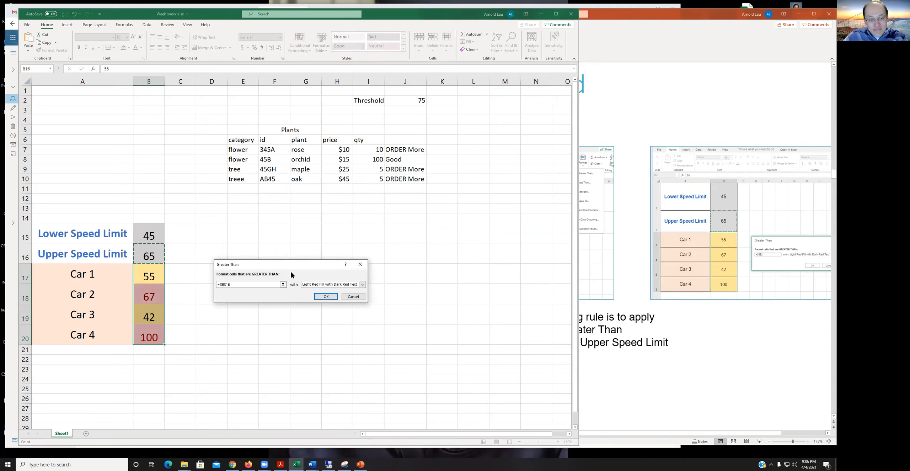
{"action": "left_click", "coordinate": [325, 296]}
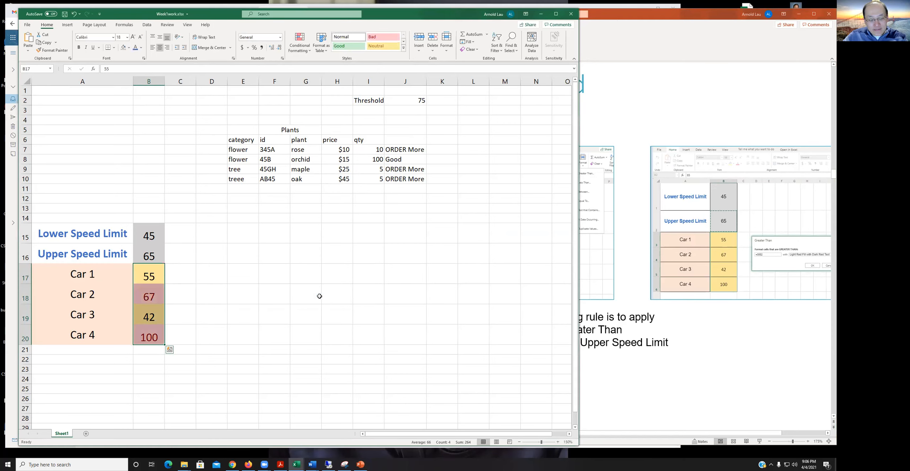
{"action": "left_click", "coordinate": [283, 278]}
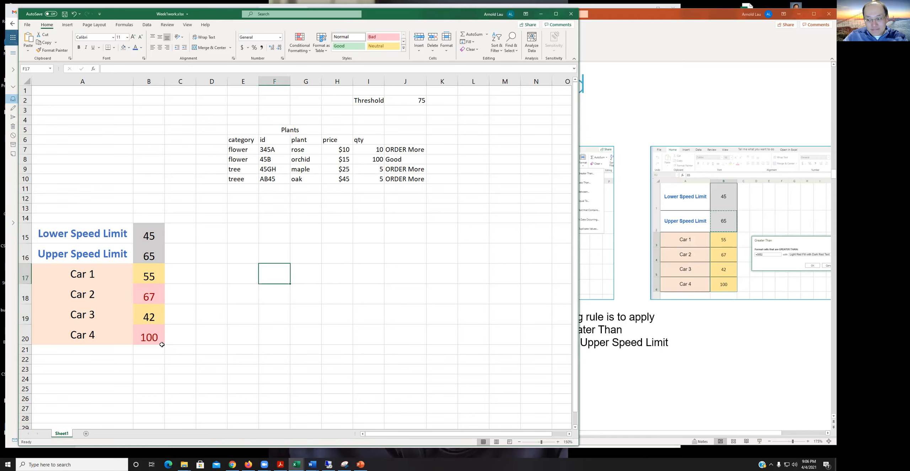
{"action": "left_click", "coordinate": [452, 281]}
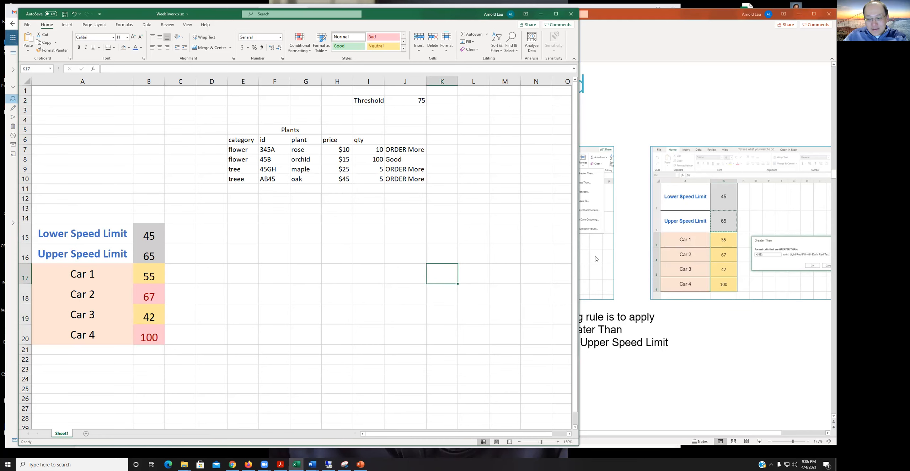
Step: Switch to PowerPoint to view slide 11 with the finished speed formatting and its rules, and return to Excel
{"action": "left_click", "coordinate": [637, 241]}
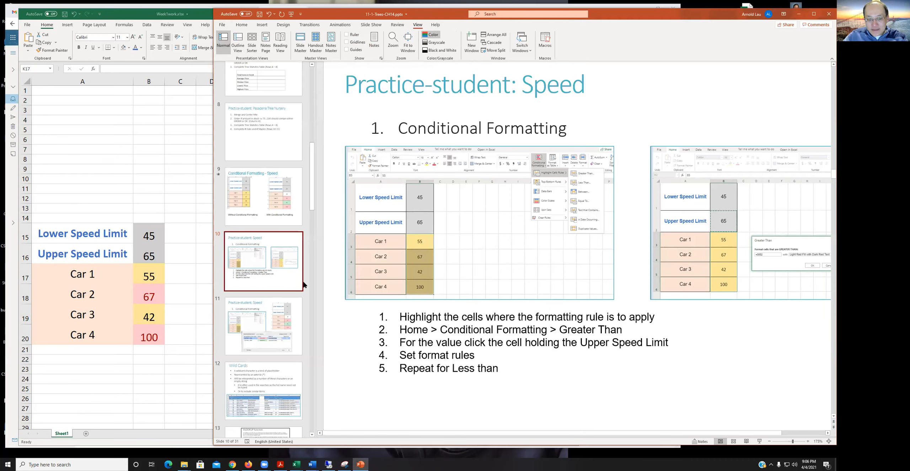
{"action": "left_click", "coordinate": [273, 326]}
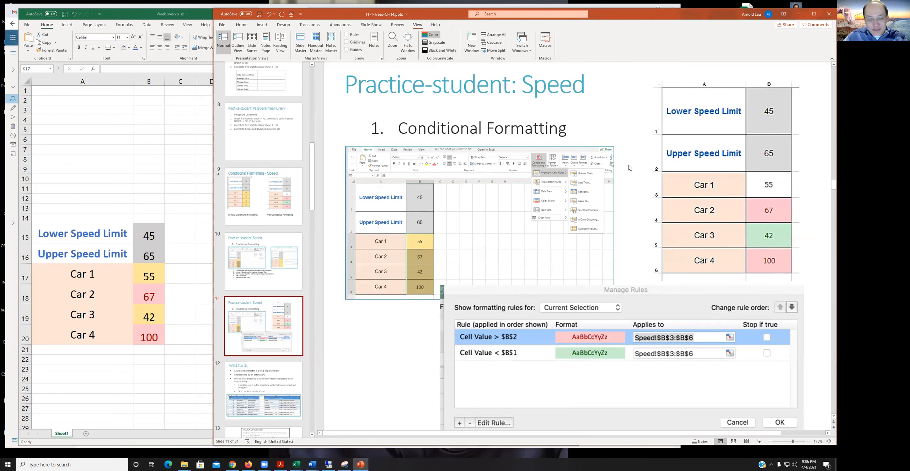
{"action": "left_click", "coordinate": [177, 267]}
Step: Try to highlight the car speeds in B17:B20 less than the lower limit in $B$15 with Light Red Fill with Dark Red Text
{"action": "left_click_drag", "start_coordinate": [149, 274], "coordinate": [151, 339]}
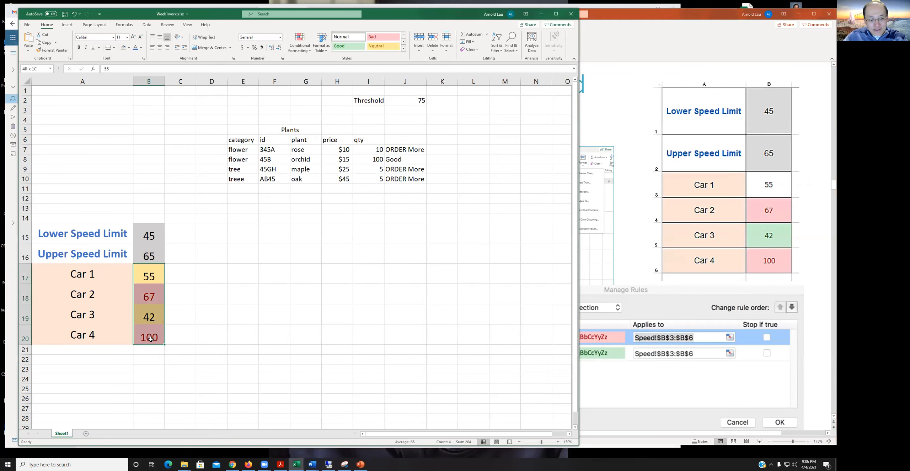
{"action": "left_click", "coordinate": [302, 40]}
{"action": "mouse_move", "coordinate": [334, 71]}
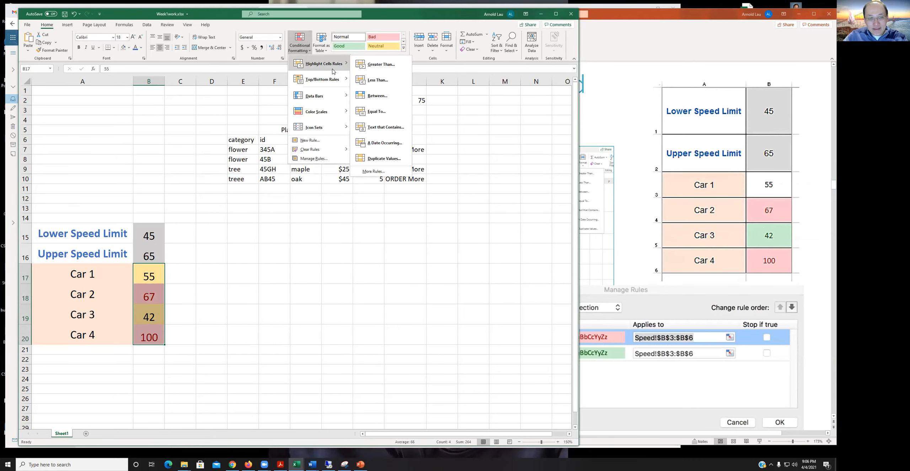
{"action": "left_click", "coordinate": [389, 83]}
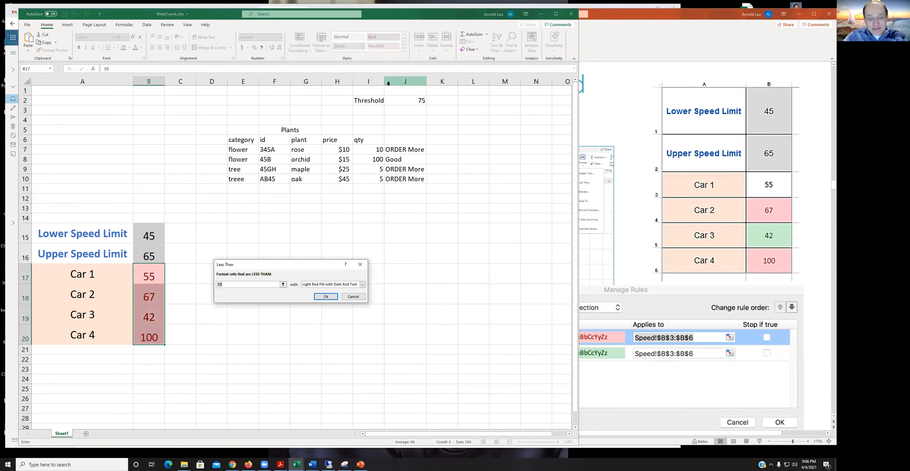
{"action": "left_click", "coordinate": [151, 237]}
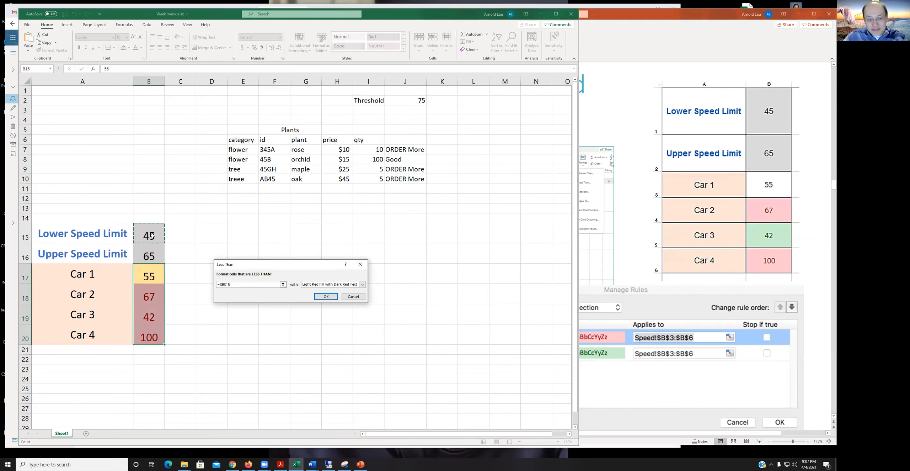
{"action": "left_click", "coordinate": [325, 296]}
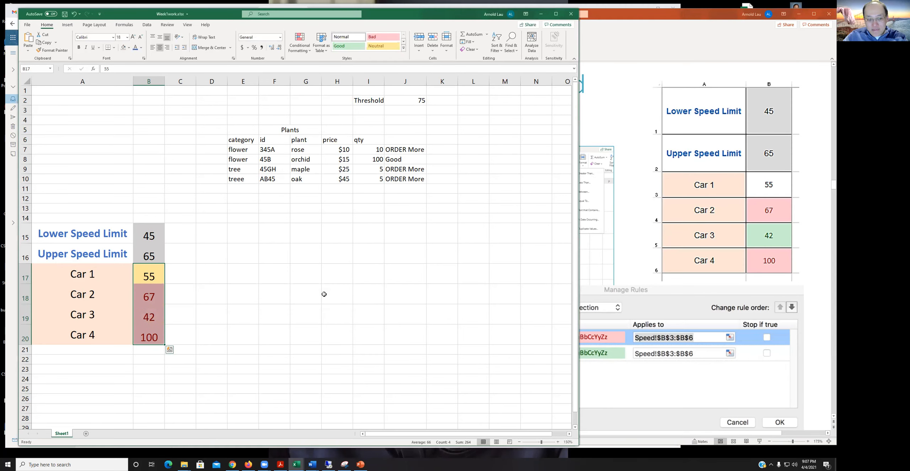
{"action": "left_click", "coordinate": [239, 310]}
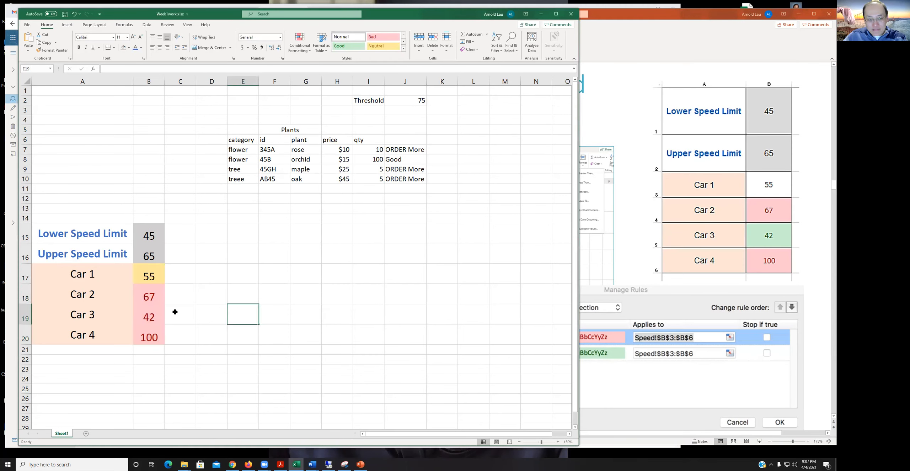
{"action": "left_click", "coordinate": [159, 317]}
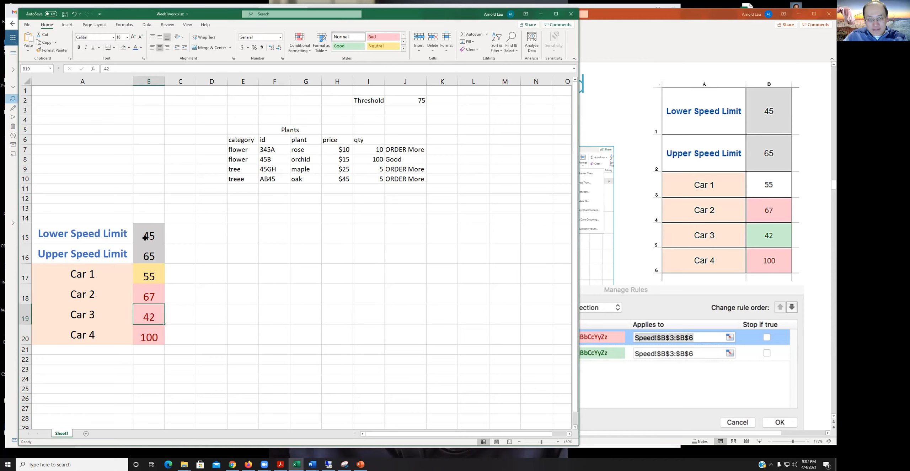
{"action": "left_click", "coordinate": [318, 330]}
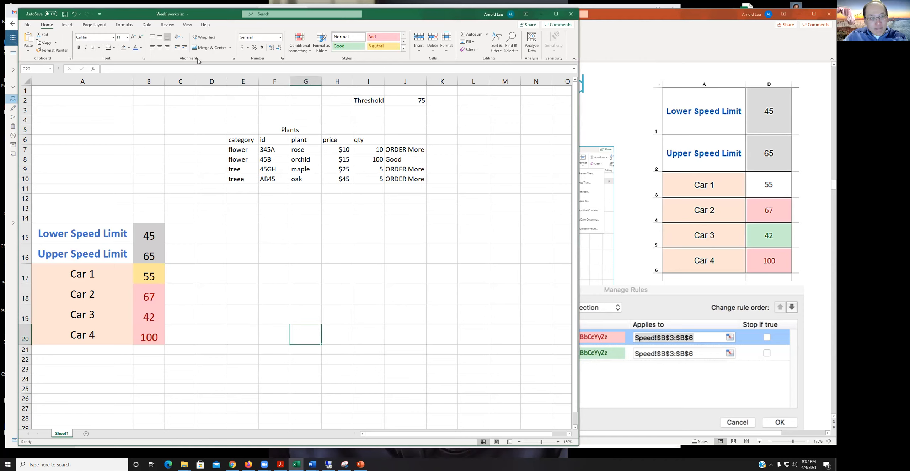
Step: Highlight the car speeds in B17:B20 that are less than 71 using Green Fill with Dark Green Text
{"action": "left_click_drag", "start_coordinate": [149, 275], "coordinate": [149, 336]}
{"action": "left_click", "coordinate": [299, 46]}
{"action": "mouse_move", "coordinate": [316, 62]}
{"action": "left_click", "coordinate": [382, 75]}
{"action": "left_click", "coordinate": [362, 284]}
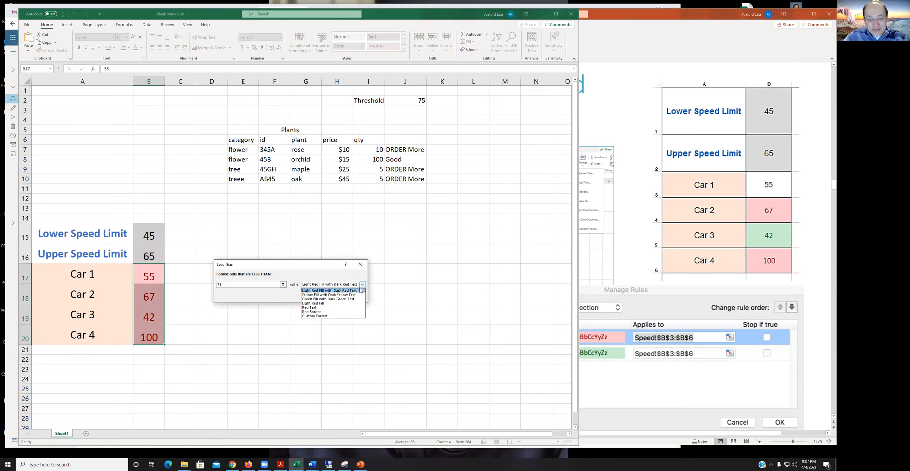
{"action": "left_click", "coordinate": [360, 300]}
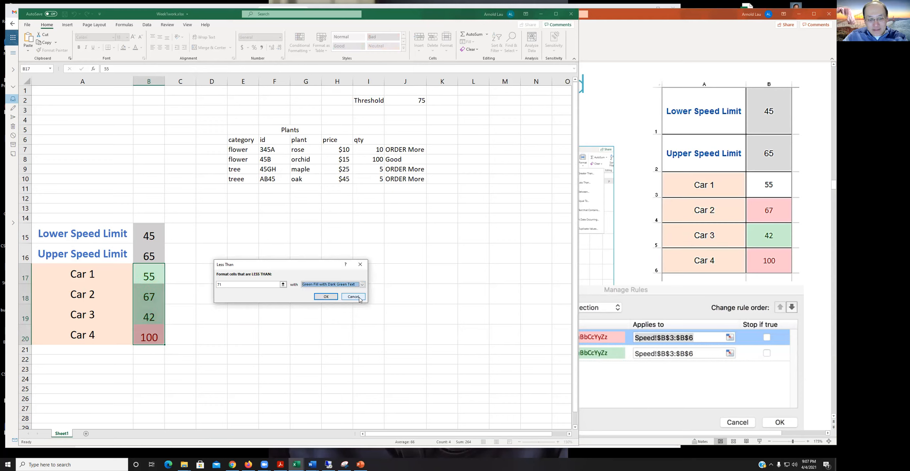
{"action": "left_click", "coordinate": [325, 297]}
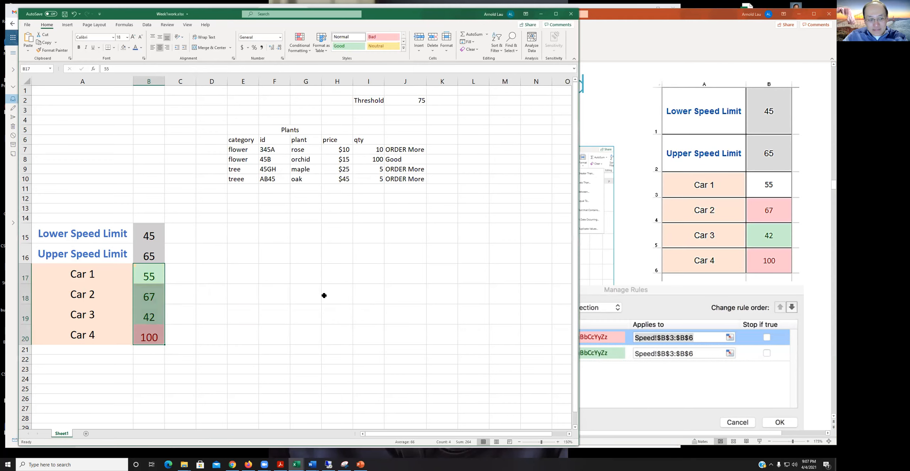
{"action": "left_click", "coordinate": [241, 307]}
Step: Open the green less-than rule applied to the car speeds B17:B20 for editing in the Conditional Formatting Rules Manager
{"action": "left_click_drag", "start_coordinate": [149, 274], "coordinate": [149, 336]}
{"action": "left_click", "coordinate": [300, 46]}
{"action": "left_click", "coordinate": [313, 142]}
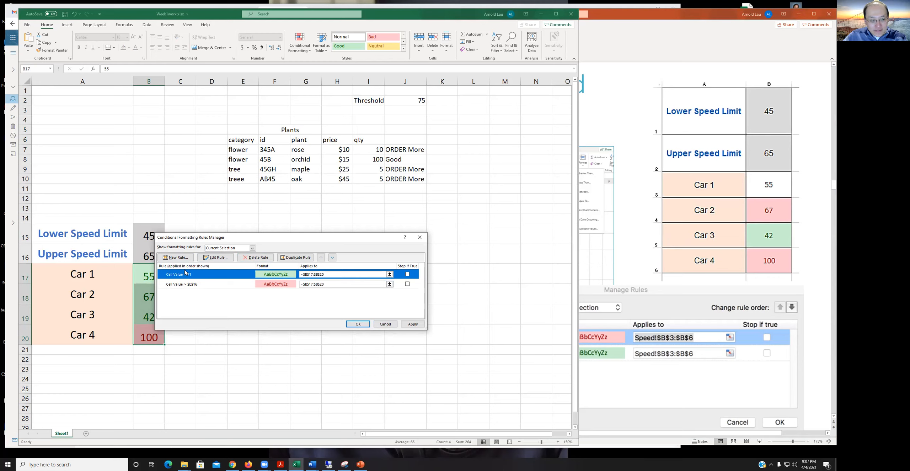
{"action": "left_click", "coordinate": [212, 257]}
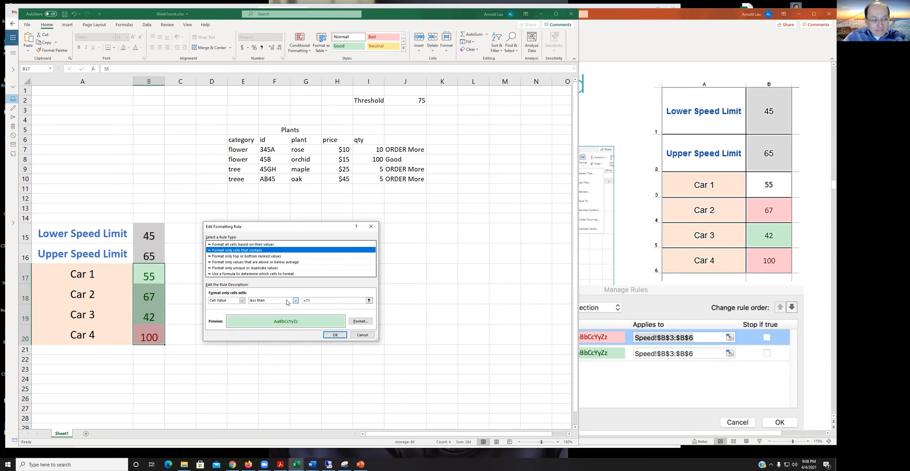
Step: Try to change the less-than rule's comparison value to B16
{"action": "left_click", "coordinate": [316, 300]}
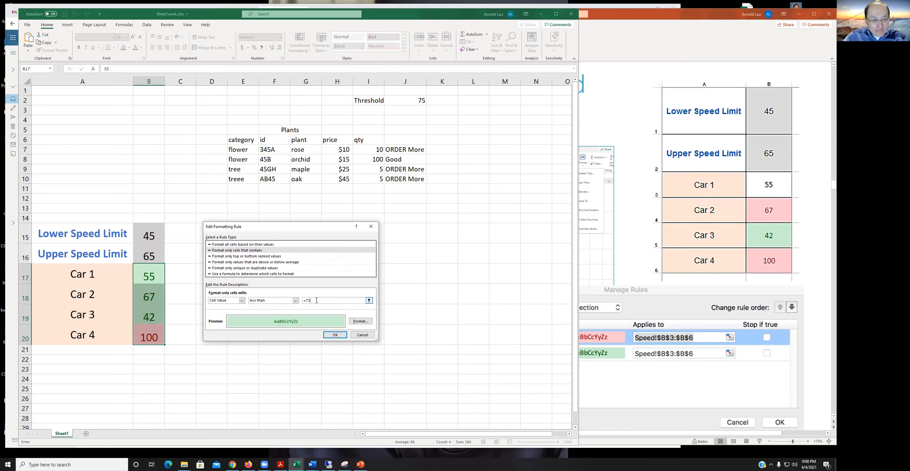
{"action": "left_click_drag", "start_coordinate": [295, 301], "coordinate": [284, 302]}
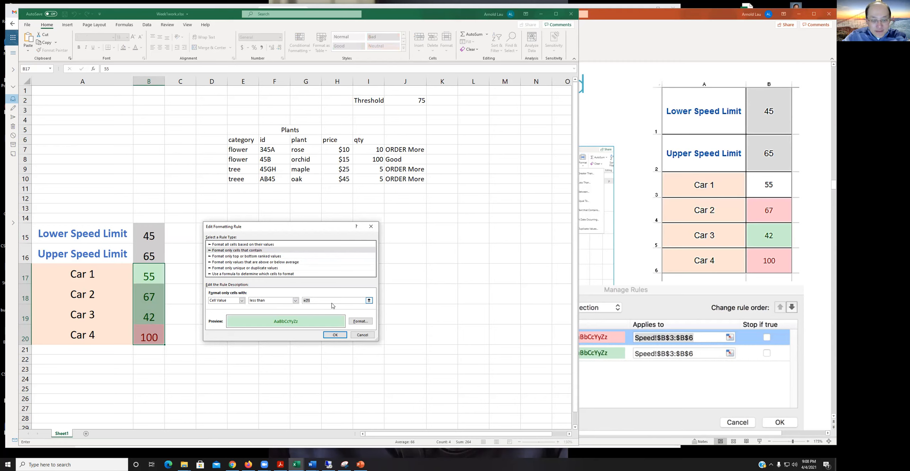
{"action": "type", "text": "B16"}
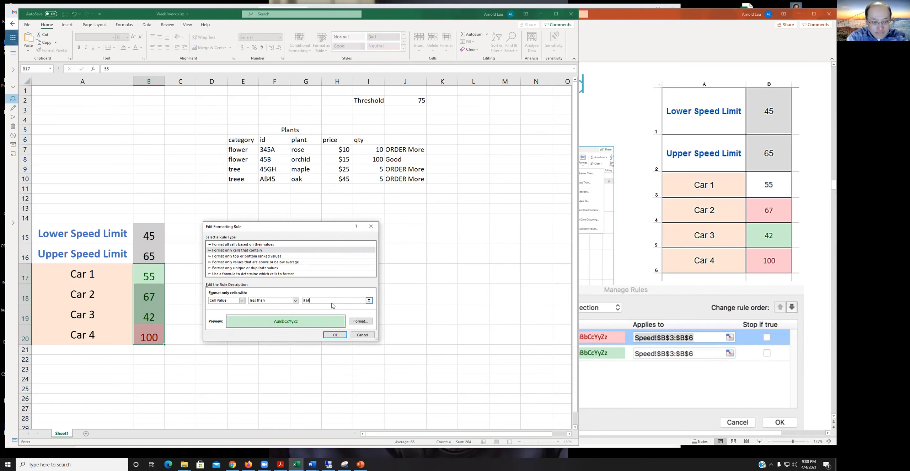
{"action": "left_click", "coordinate": [335, 335]}
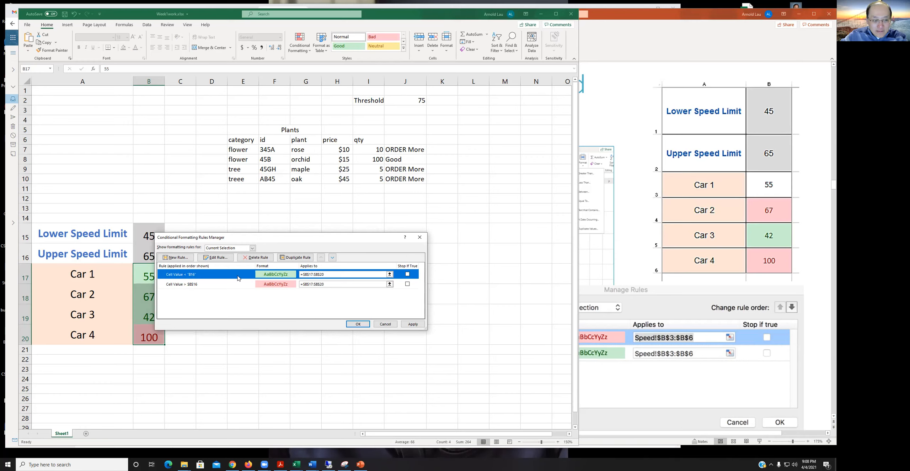
Step: Set the green less-than rule's comparison value to =$B$15 and apply the updated rules to the car speeds
{"action": "left_click", "coordinate": [215, 257]}
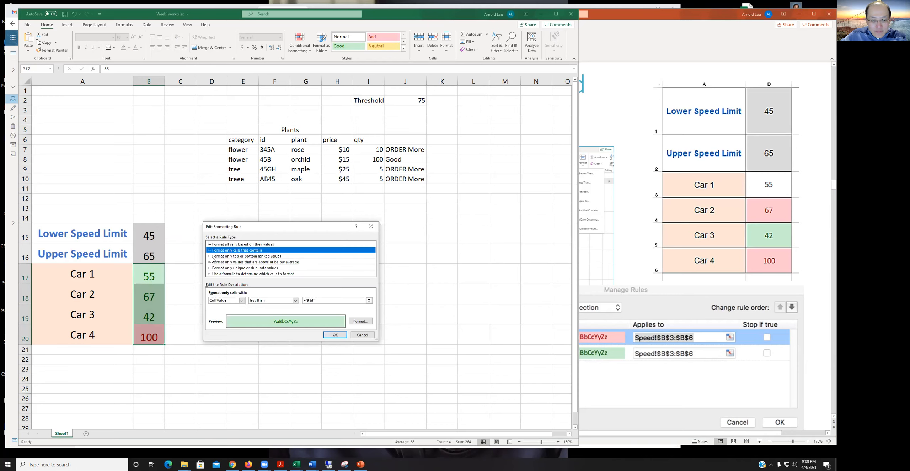
{"action": "left_click_drag", "start_coordinate": [318, 301], "coordinate": [299, 300]}
{"action": "left_click", "coordinate": [304, 301]}
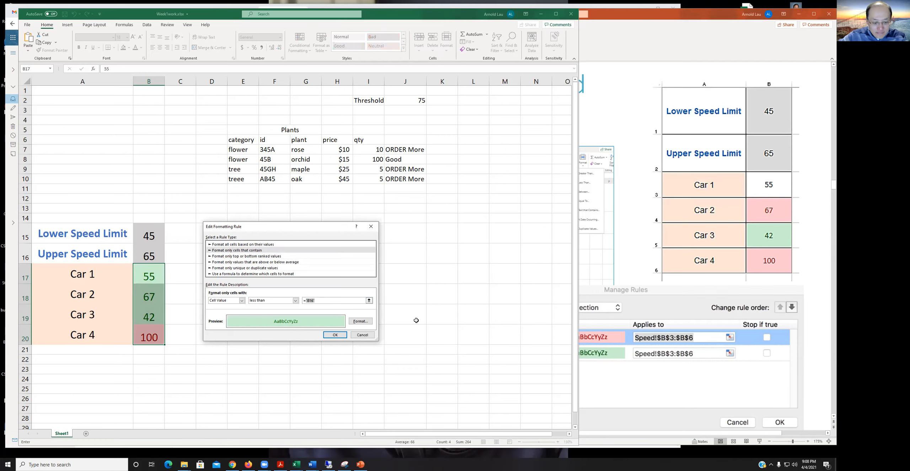
{"action": "type", "text": "$"}
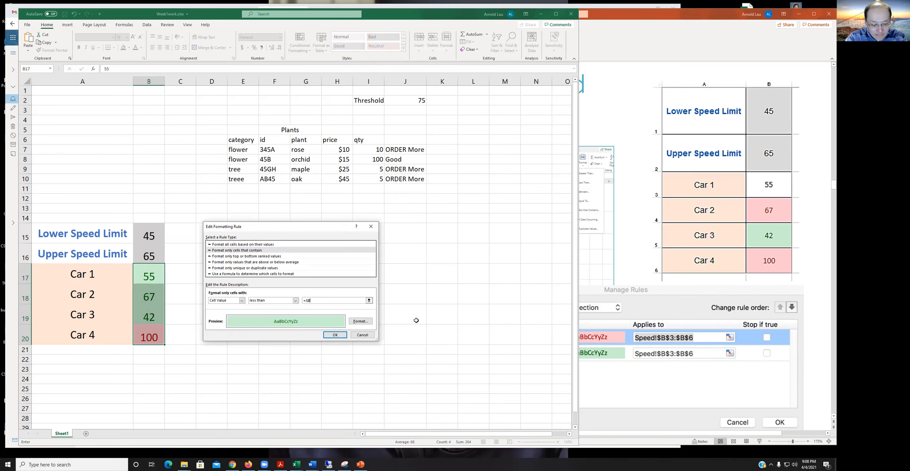
{"action": "type", "text": "B$1515"}
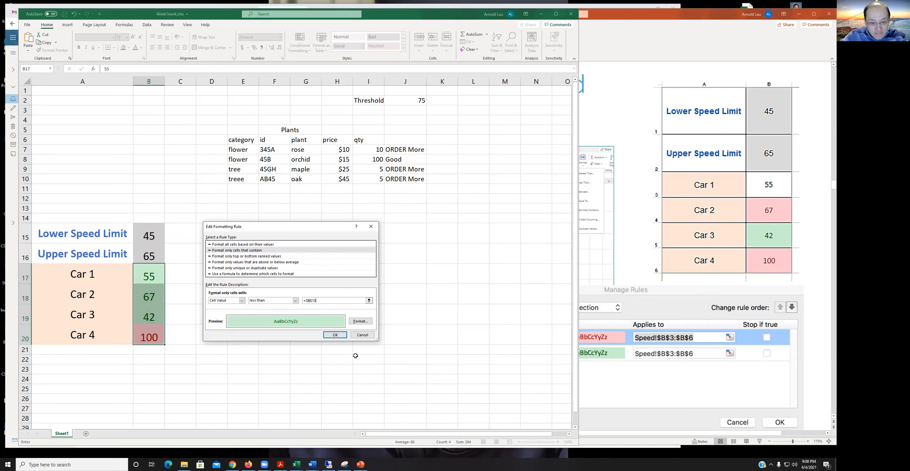
{"action": "left_click", "coordinate": [341, 335]}
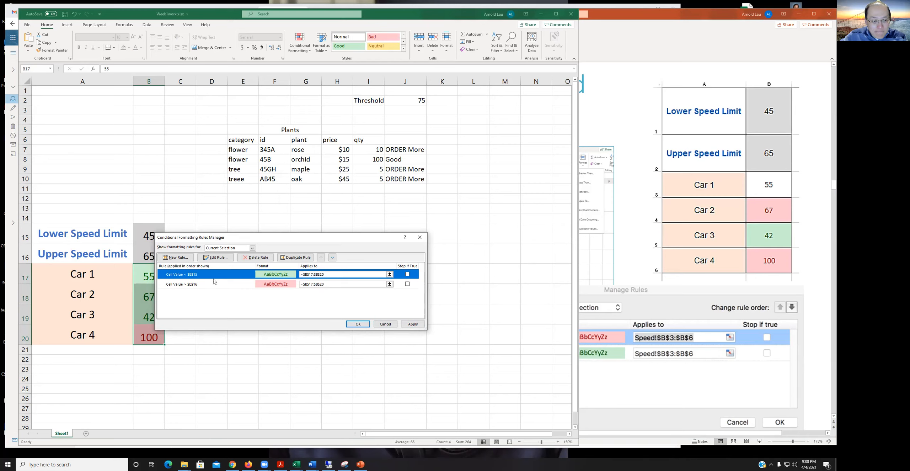
{"action": "left_click", "coordinate": [354, 324]}
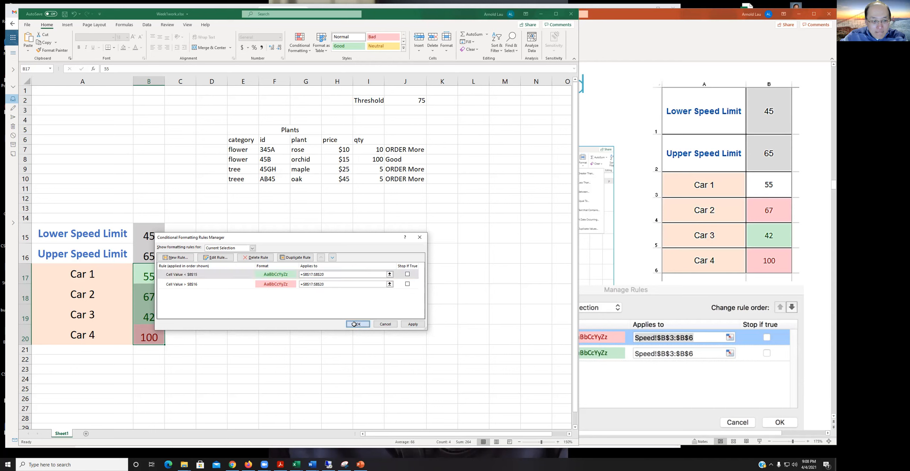
{"action": "left_click", "coordinate": [253, 338]}
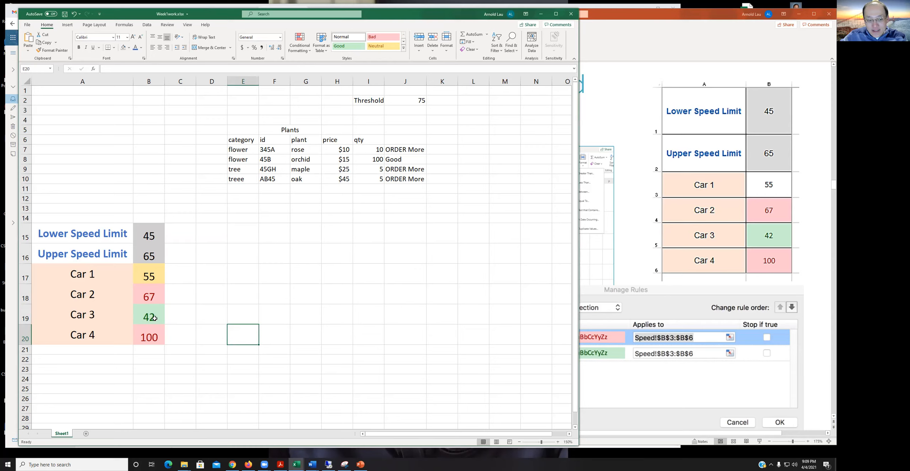
Step: Change the fill colour of Car 1's speed cell B17 to white
{"action": "left_click", "coordinate": [153, 233]}
{"action": "left_click", "coordinate": [158, 320]}
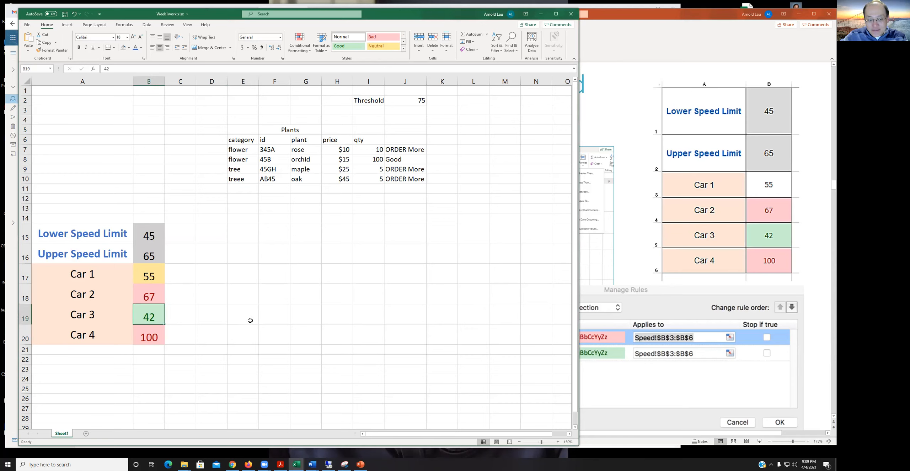
{"action": "left_click", "coordinate": [153, 276]}
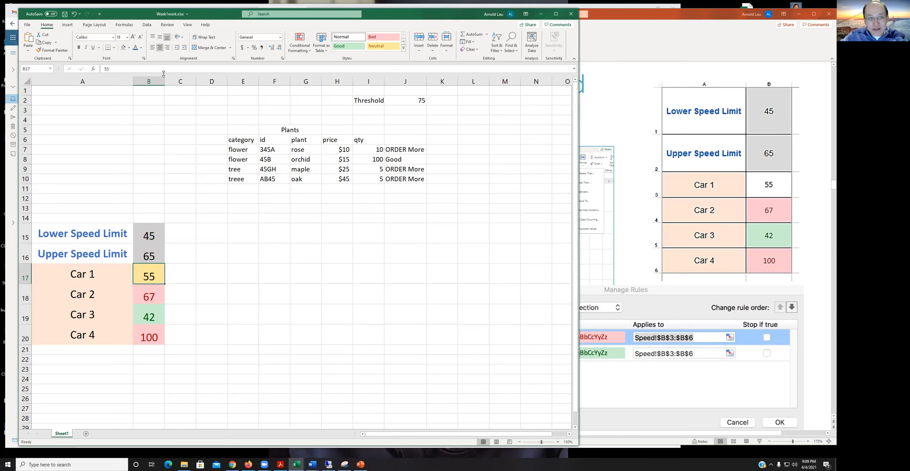
{"action": "left_click", "coordinate": [129, 48]}
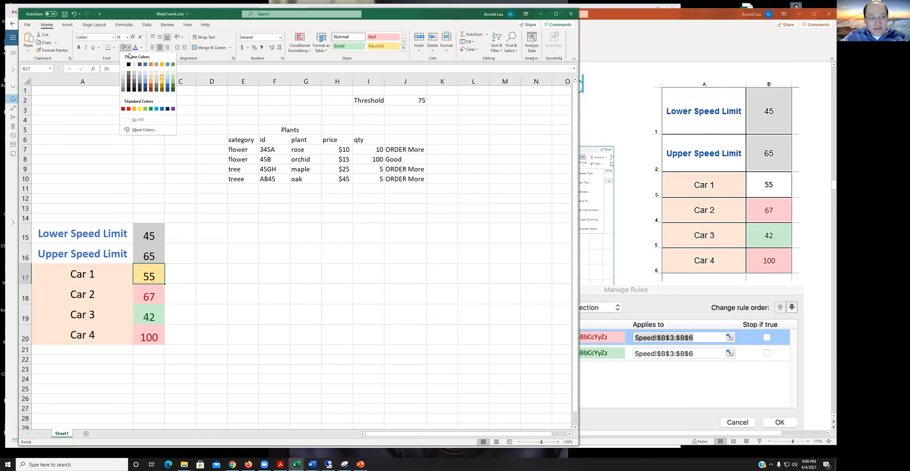
{"action": "left_click", "coordinate": [124, 64]}
{"action": "left_click", "coordinate": [252, 319]}
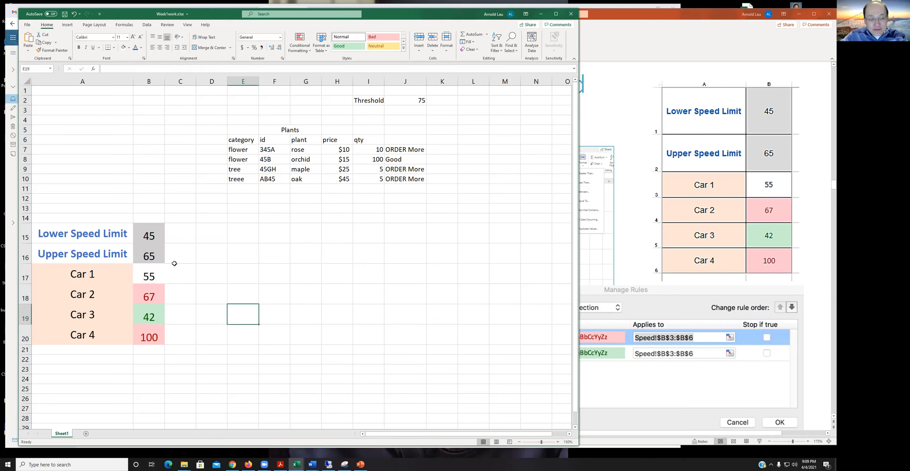
Step: Apply All Borders to Car 1's speed cell B17
{"action": "left_click", "coordinate": [158, 269]}
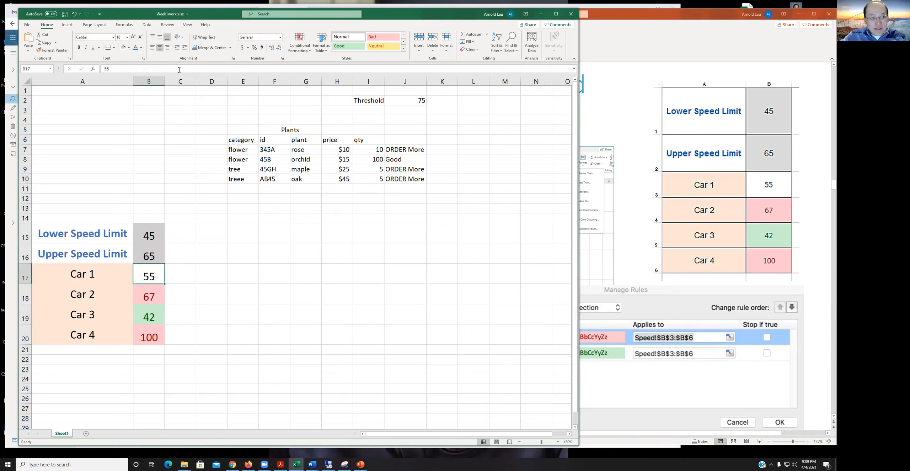
{"action": "left_click", "coordinate": [114, 47]}
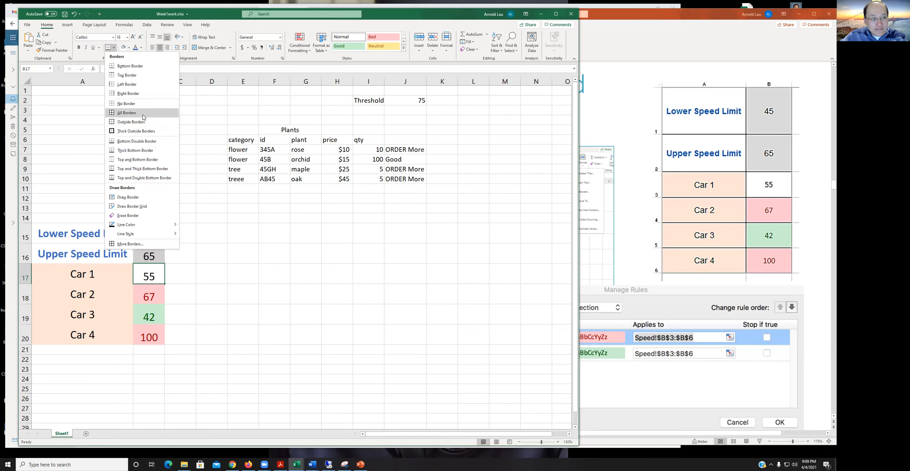
{"action": "left_click", "coordinate": [143, 113]}
{"action": "left_click", "coordinate": [249, 293]}
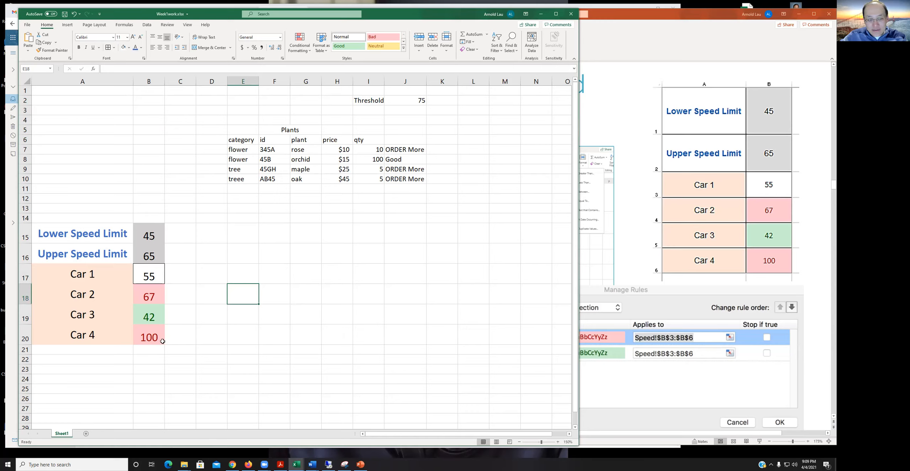
Step: Review the conditional formatting rules on the car speeds B17:B20, including the green less-than rule's definition, and close the manager without changes
{"action": "left_click", "coordinate": [304, 49]}
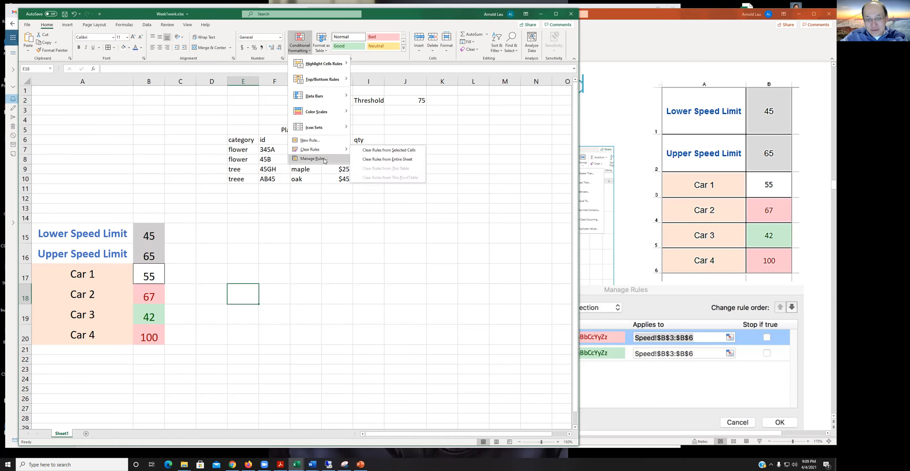
{"action": "left_click", "coordinate": [199, 258]}
{"action": "left_click_drag", "start_coordinate": [149, 279], "coordinate": [149, 330]}
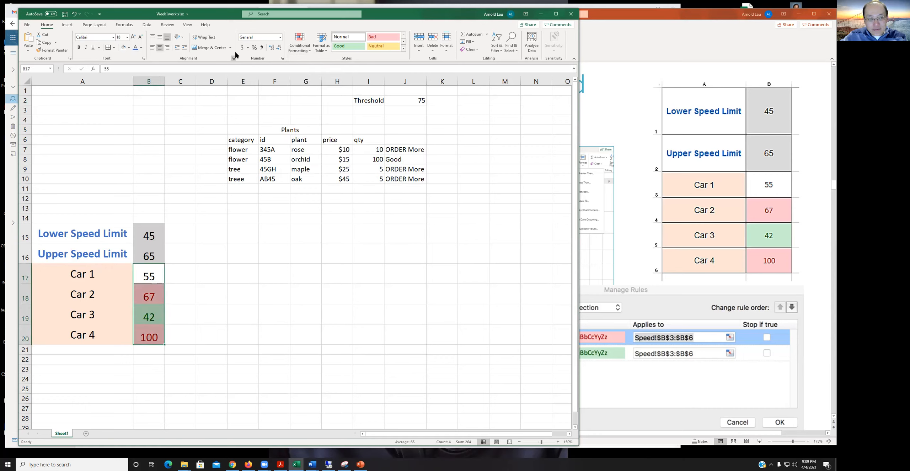
{"action": "left_click", "coordinate": [302, 44]}
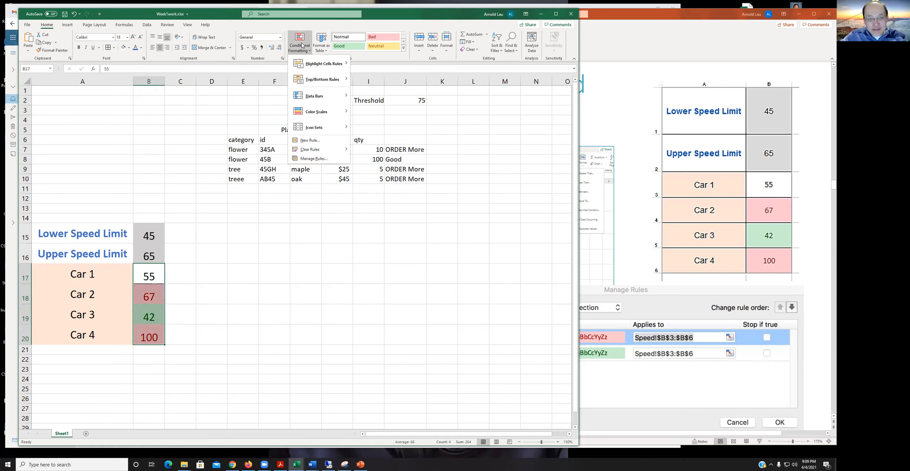
{"action": "left_click", "coordinate": [327, 158]}
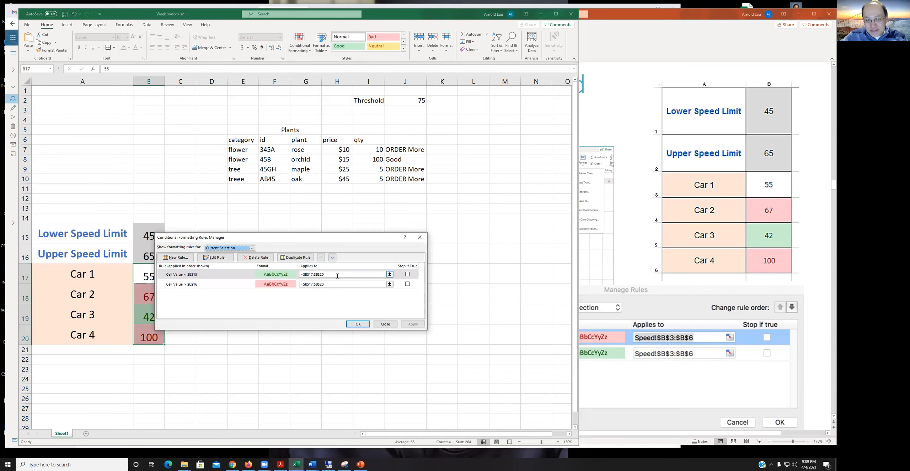
{"action": "left_click", "coordinate": [212, 276]}
{"action": "left_click", "coordinate": [212, 257]}
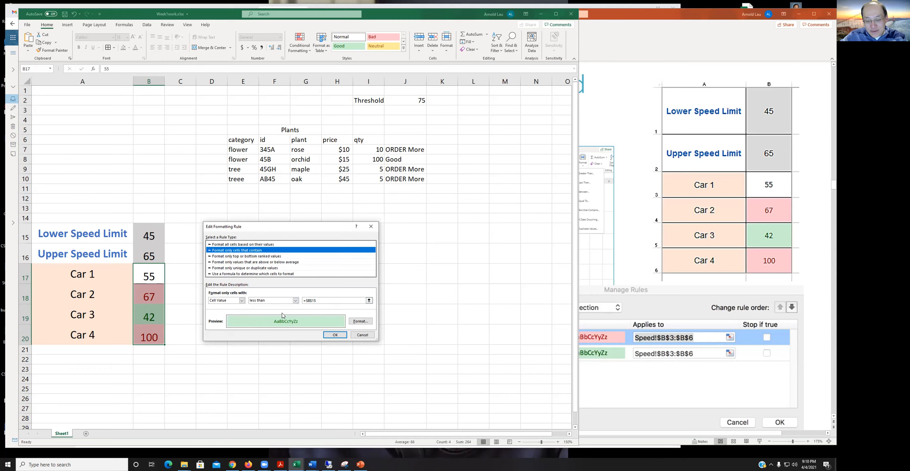
{"action": "left_click", "coordinate": [343, 337]}
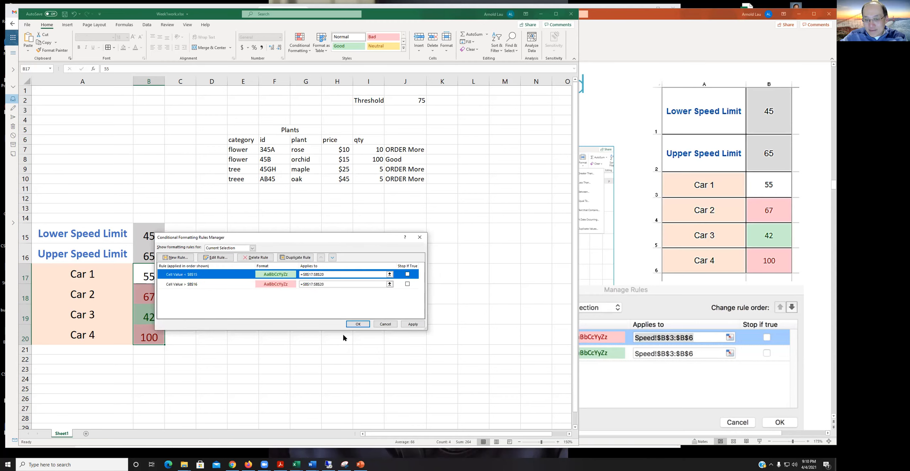
{"action": "left_click", "coordinate": [419, 234]}
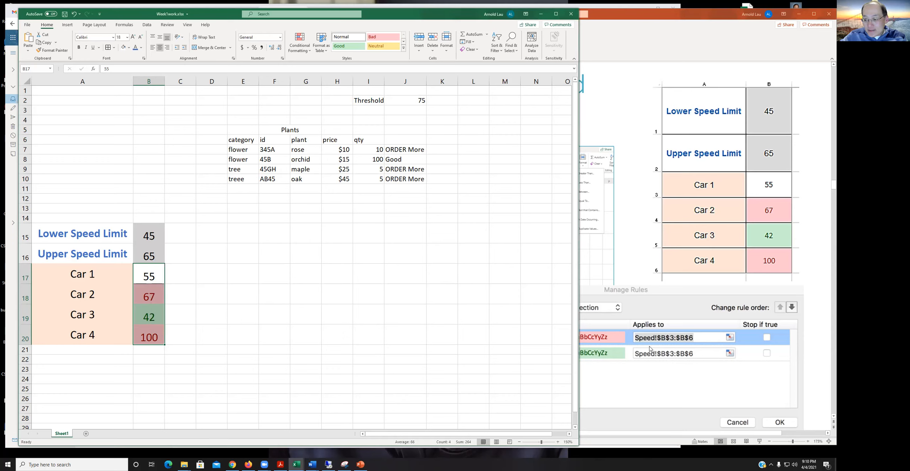